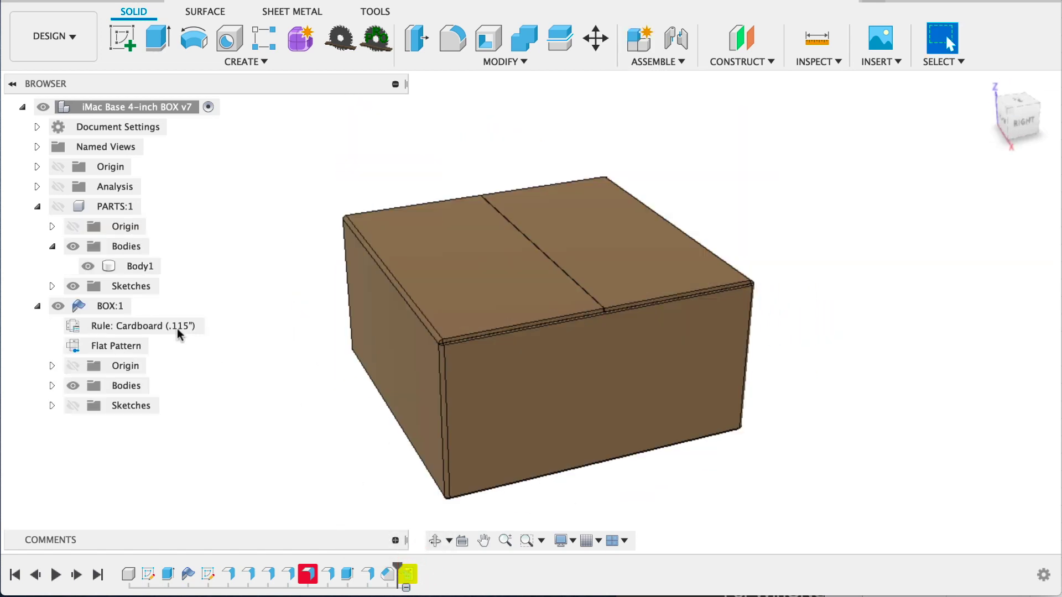
# Activate BOX:1 and its Flat Pattern to view the cardboard box unfolded into a flat net.
pyautogui.click(140, 306)
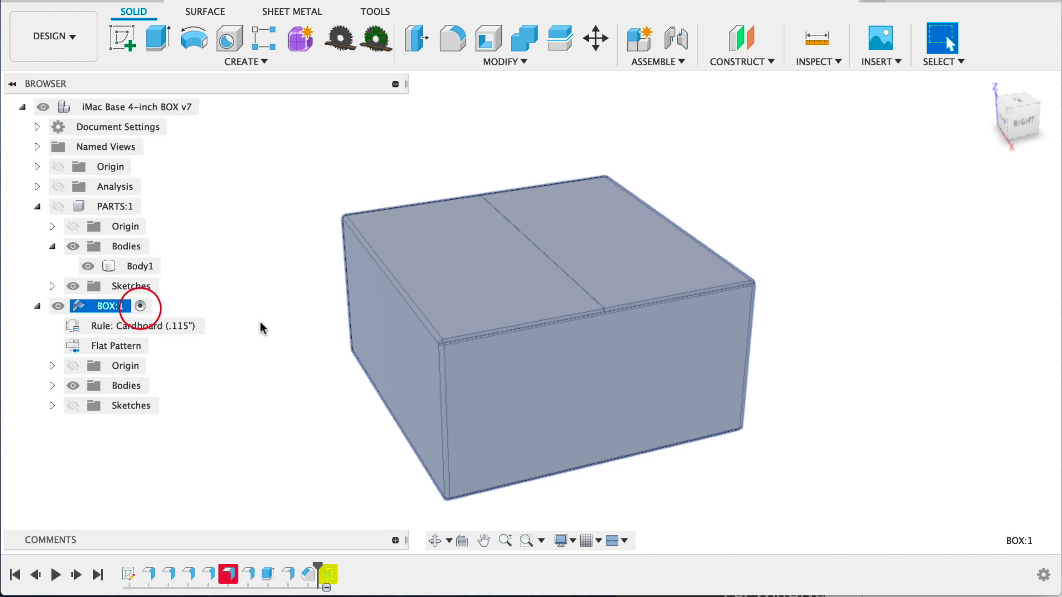
pyautogui.click(131, 346)
pyautogui.click(158, 346)
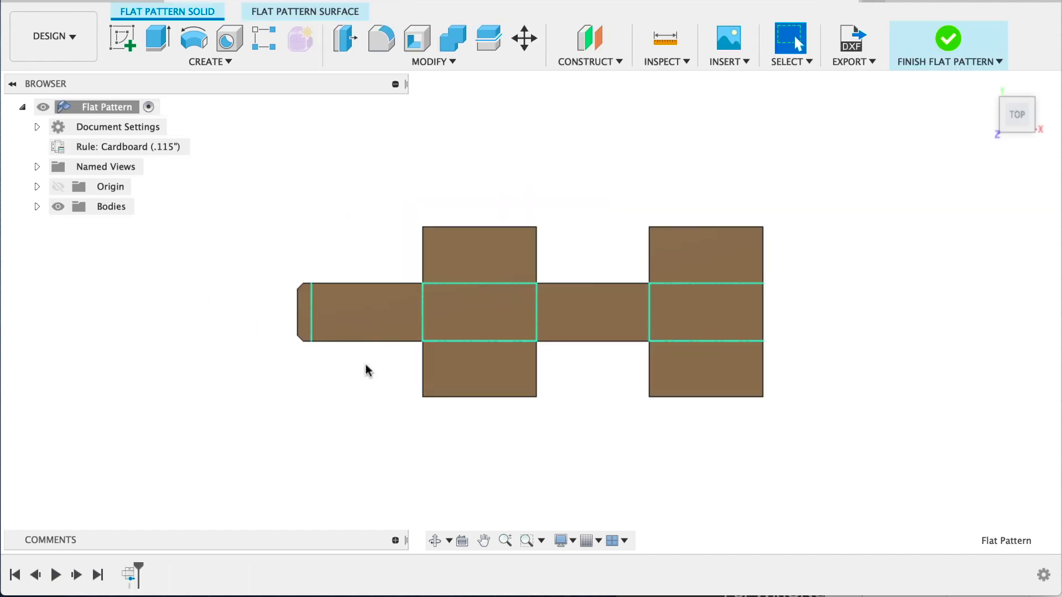
pyautogui.scroll(2, 387, 387)
pyautogui.keyDown('shift'); pyautogui.moveTo(429, 417); pyautogui.dragTo(520, 382, button='middle'); pyautogui.keyUp('shift')
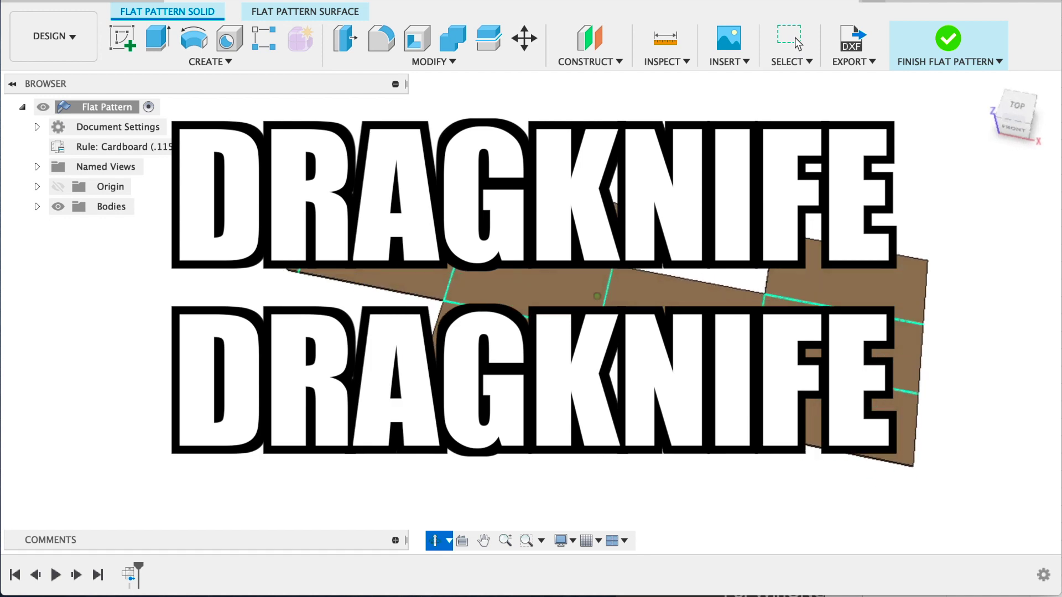
pyautogui.scroll(5, 406, 340)
pyautogui.scroll(-5, 406, 349)
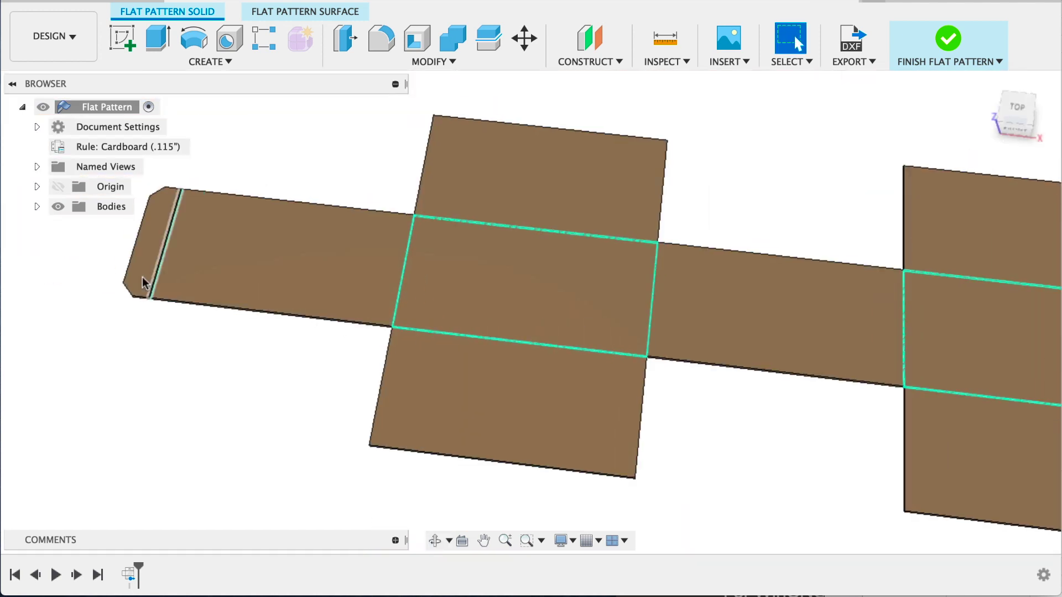
pyautogui.scroll(3, 90, 284)
pyautogui.click(71, 35)
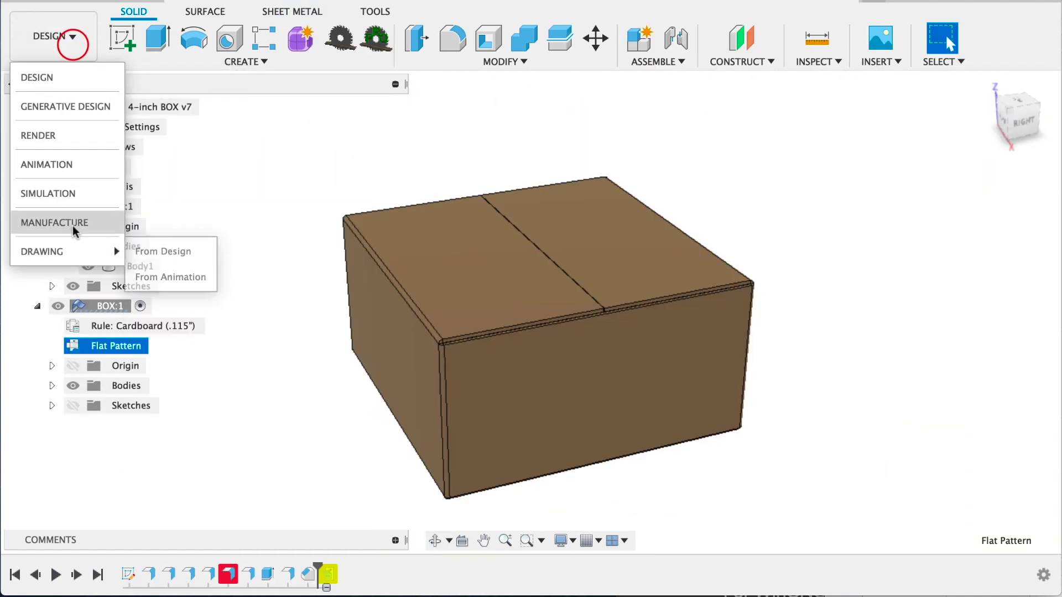
# Switch to the Manufacture workspace and hide the stock around the flat pattern.
pyautogui.click(73, 224)
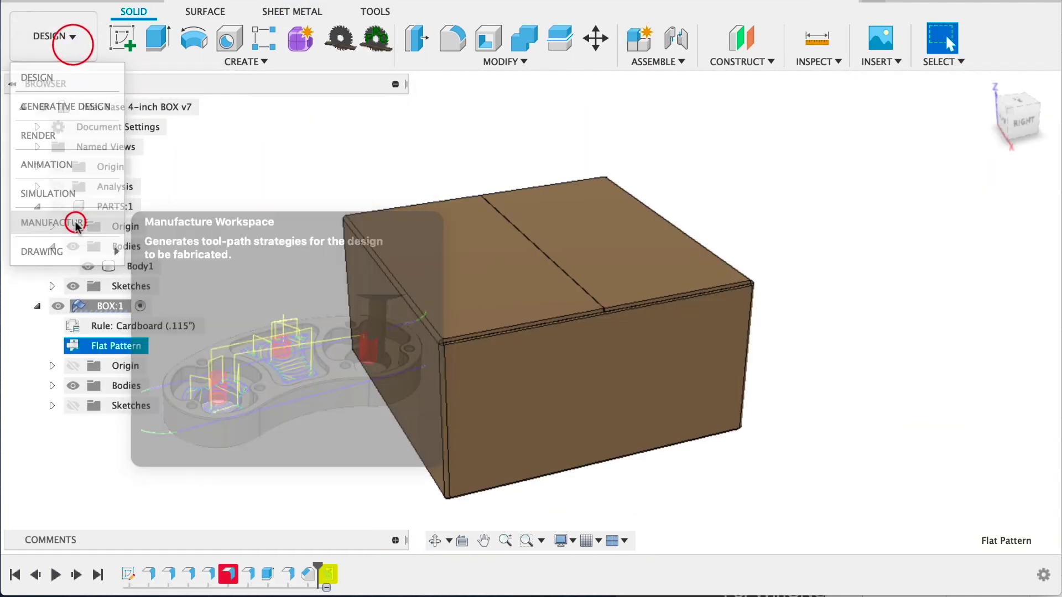
pyautogui.scroll(3, 337, 327)
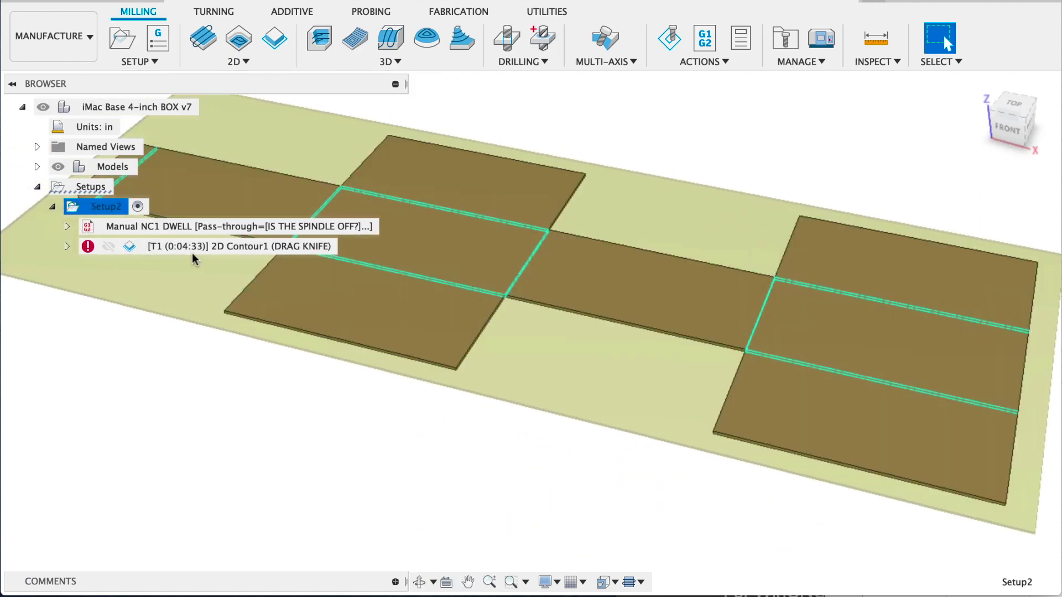
pyautogui.doubleClick(85, 205)
pyautogui.scroll(-3, 420, 323)
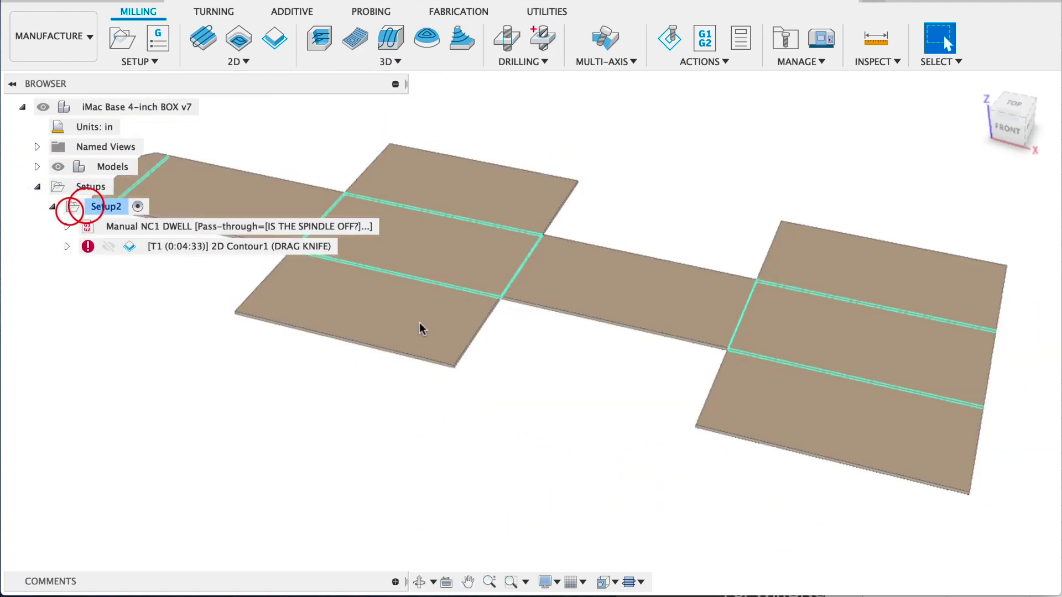
pyautogui.click(421, 320)
pyautogui.scroll(3, 424, 318)
# Edit 2D Contour1, reviewing geometry, linking, heights and passes with compensation type Off.
pyautogui.click(192, 248)
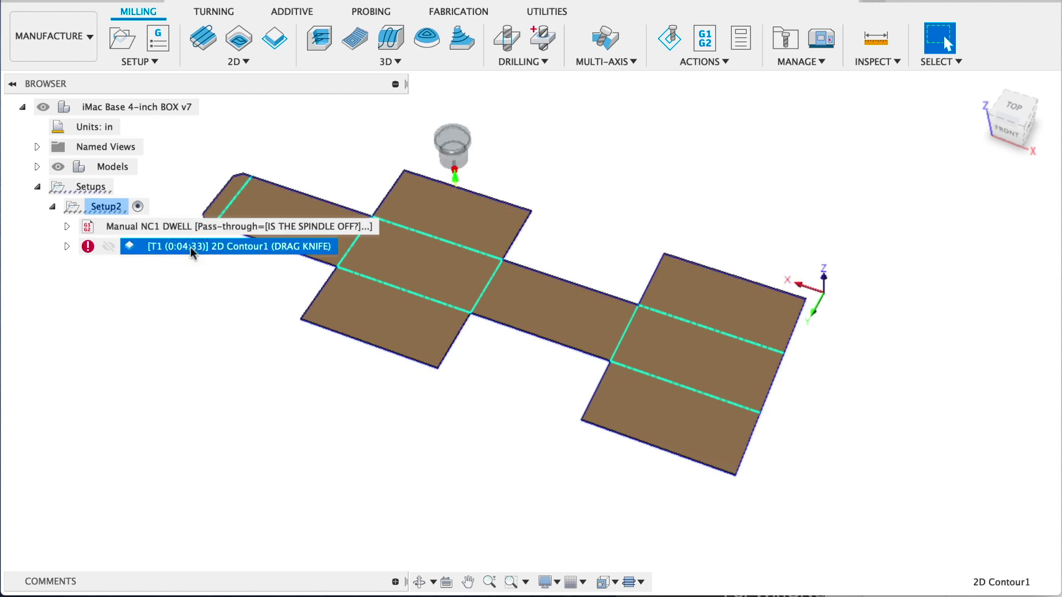
pyautogui.rightClick(192, 252)
pyautogui.click(209, 259)
pyautogui.click(829, 174)
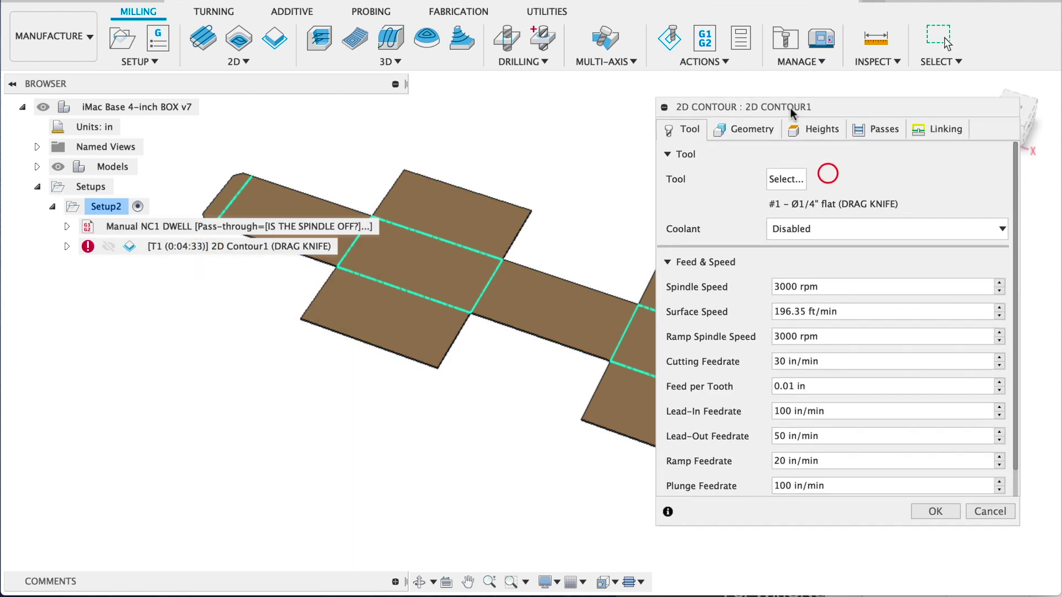
pyautogui.click(741, 127)
pyautogui.click(926, 129)
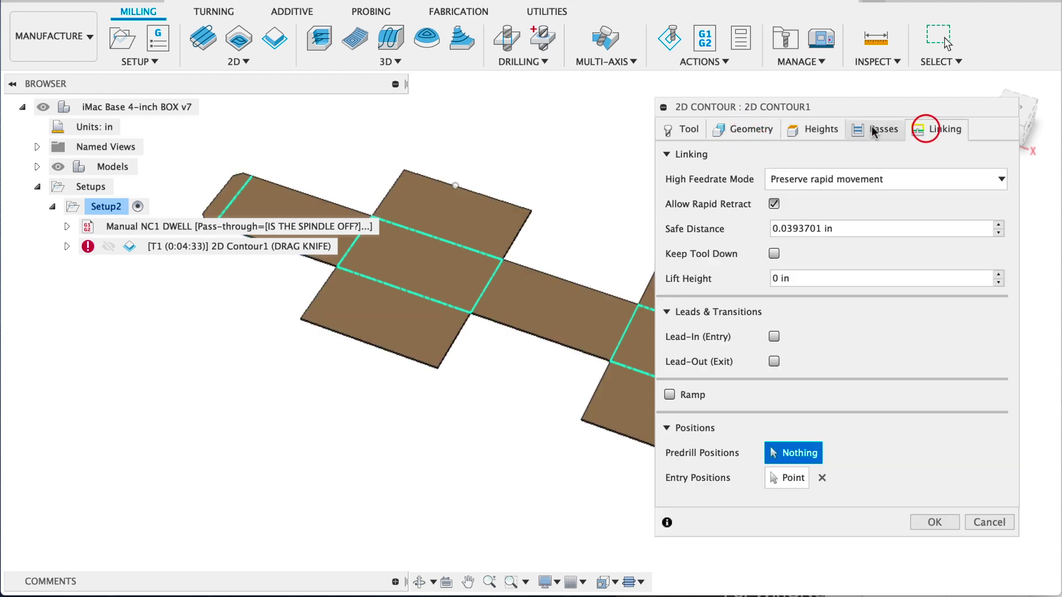
pyautogui.click(821, 129)
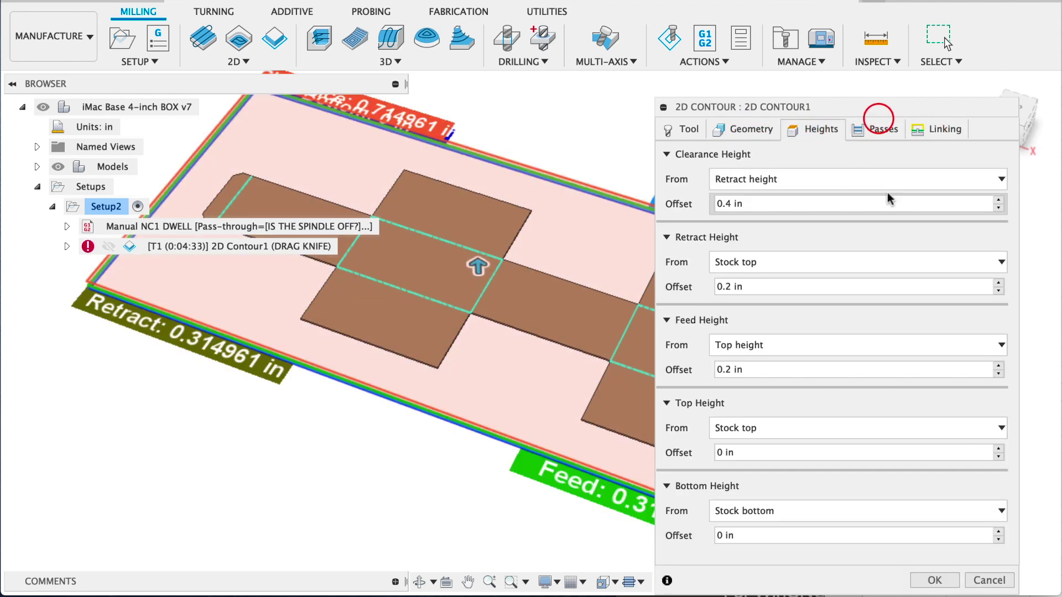
pyautogui.click(881, 128)
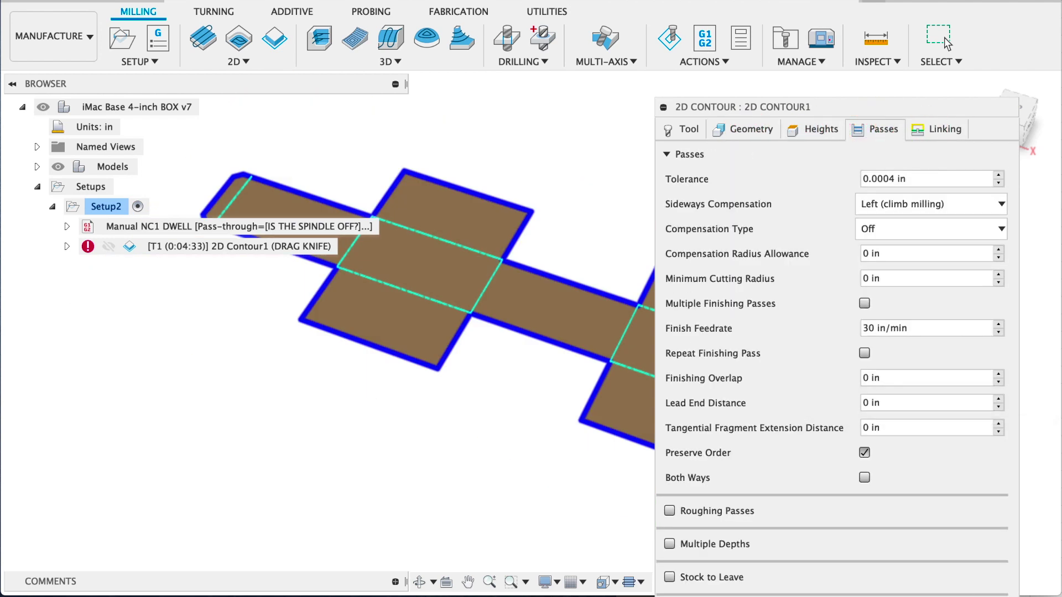
pyautogui.click(887, 227)
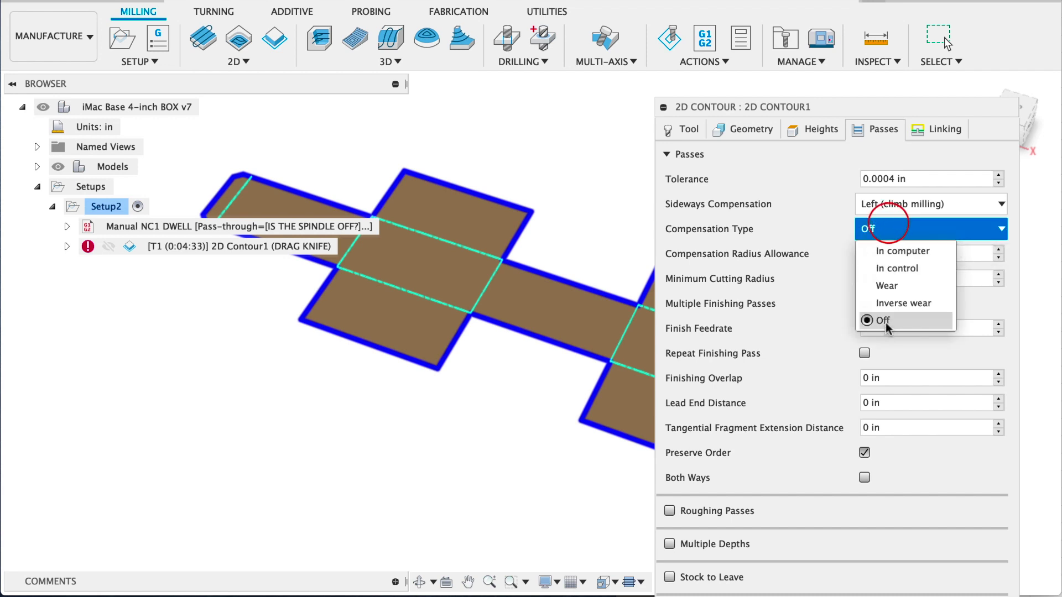
pyautogui.click(920, 455)
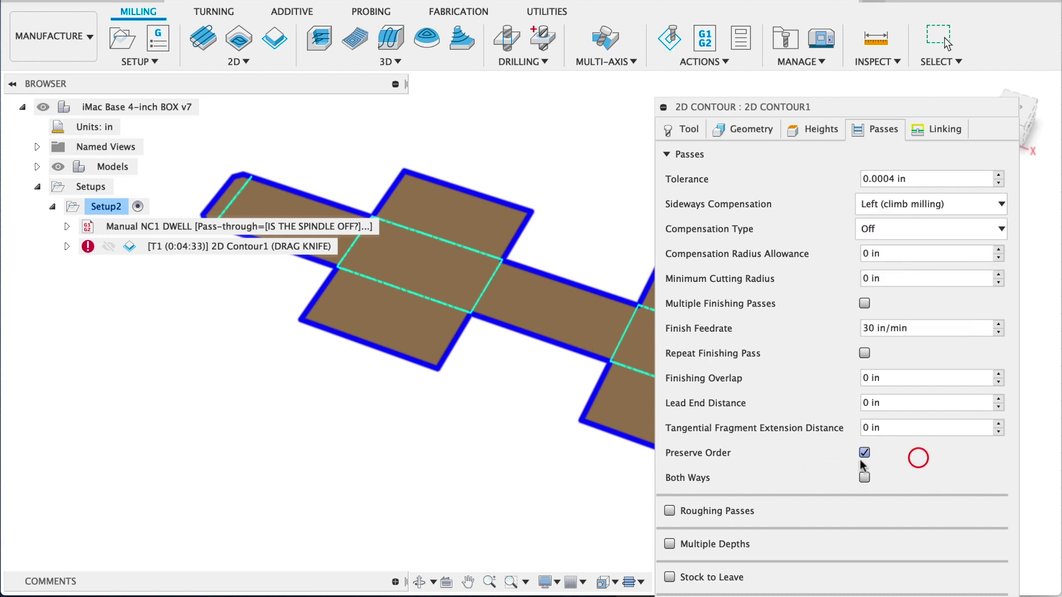
# Set the Cutting Feedrate to 30 in/min and regenerate the toolpath.
pyautogui.click(692, 131)
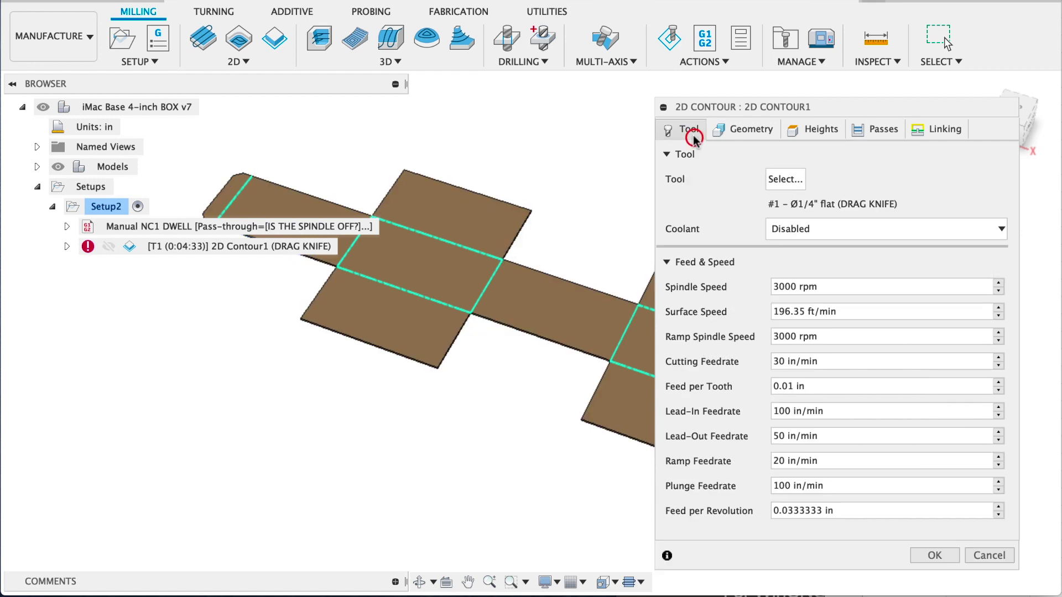
pyautogui.doubleClick(776, 362)
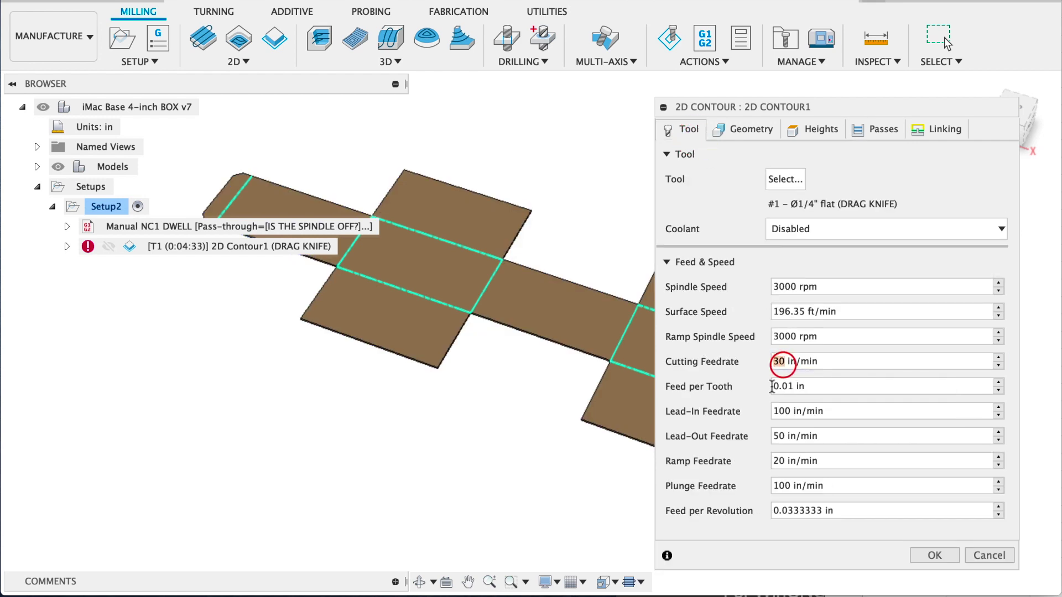
pyautogui.write('30')
pyautogui.click(947, 562)
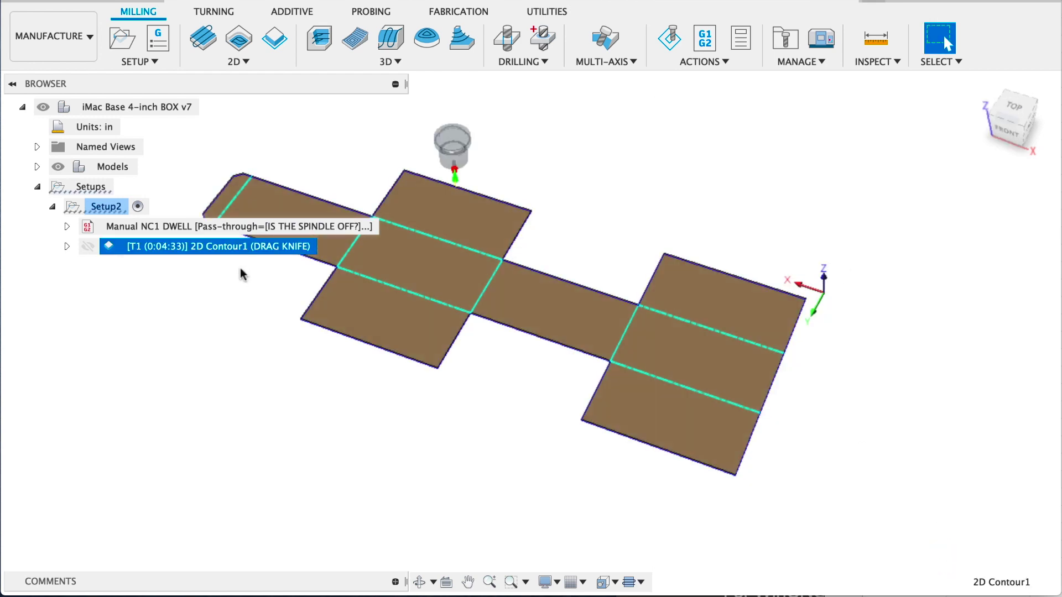
# Post process the contour to Nack-Base-iMac-BOX-DRAG.tap with the ShopSabreMMP post.
pyautogui.scroll(3, 571, 215)
pyautogui.keyDown('shift'); pyautogui.moveTo(570, 211); pyautogui.dragTo(500, 218, button='middle'); pyautogui.keyUp('shift')
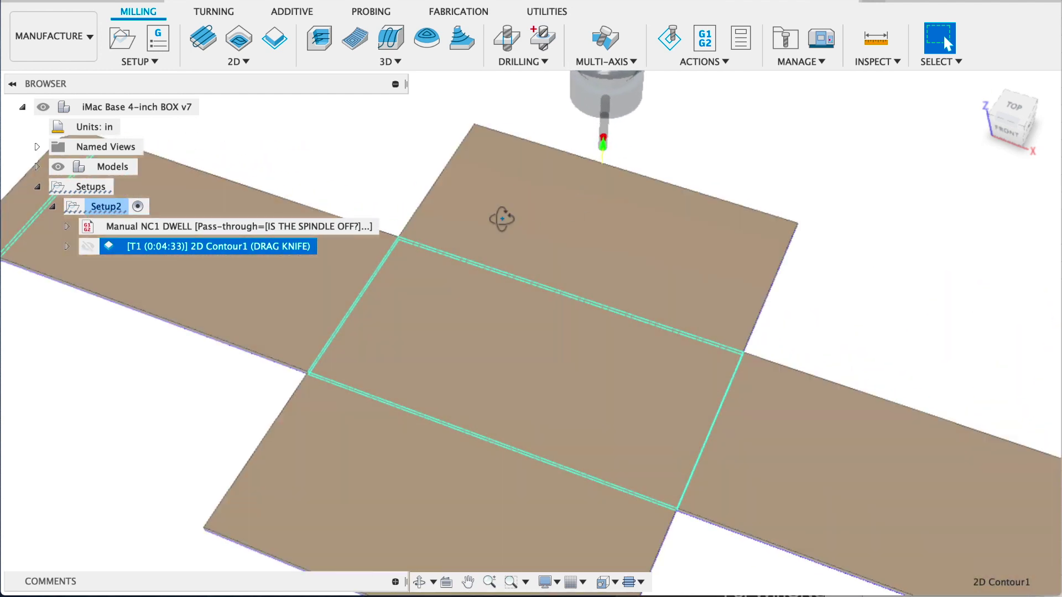
pyautogui.scroll(-5, 500, 218)
pyautogui.click(711, 61)
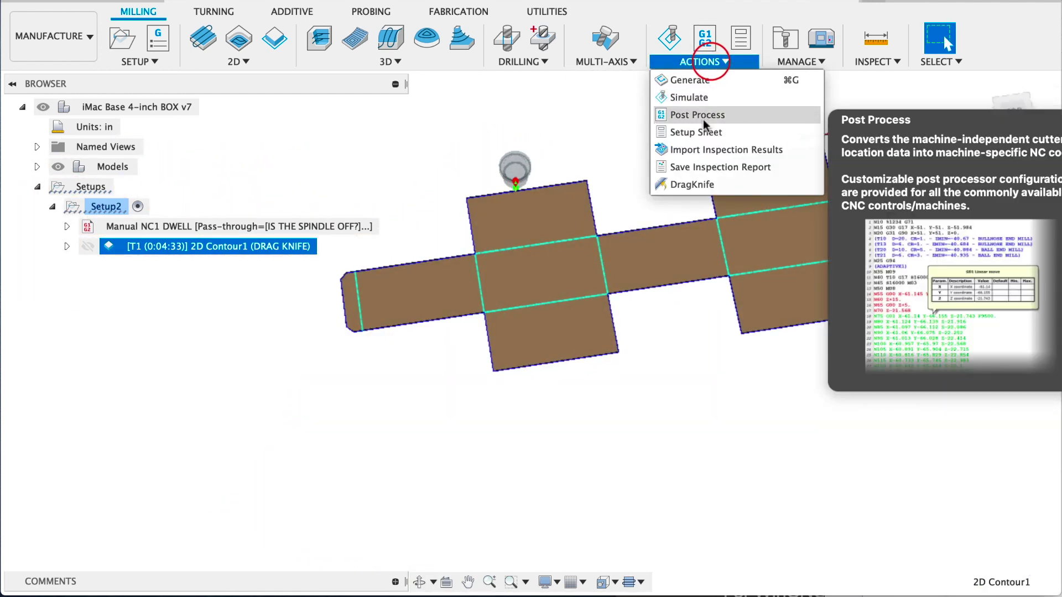
pyautogui.click(703, 119)
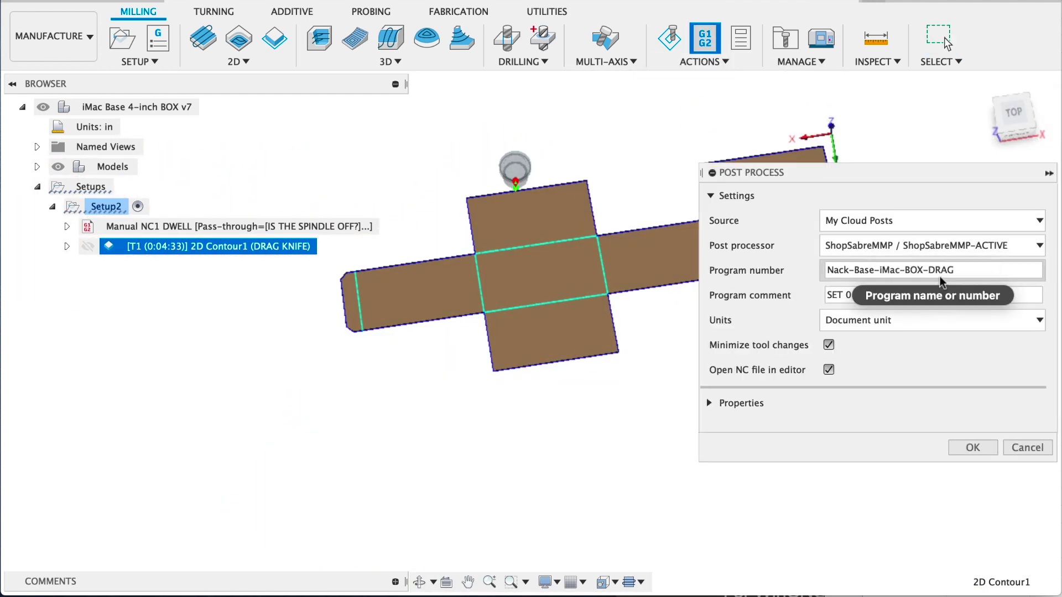
pyautogui.click(963, 269)
pyautogui.click(972, 447)
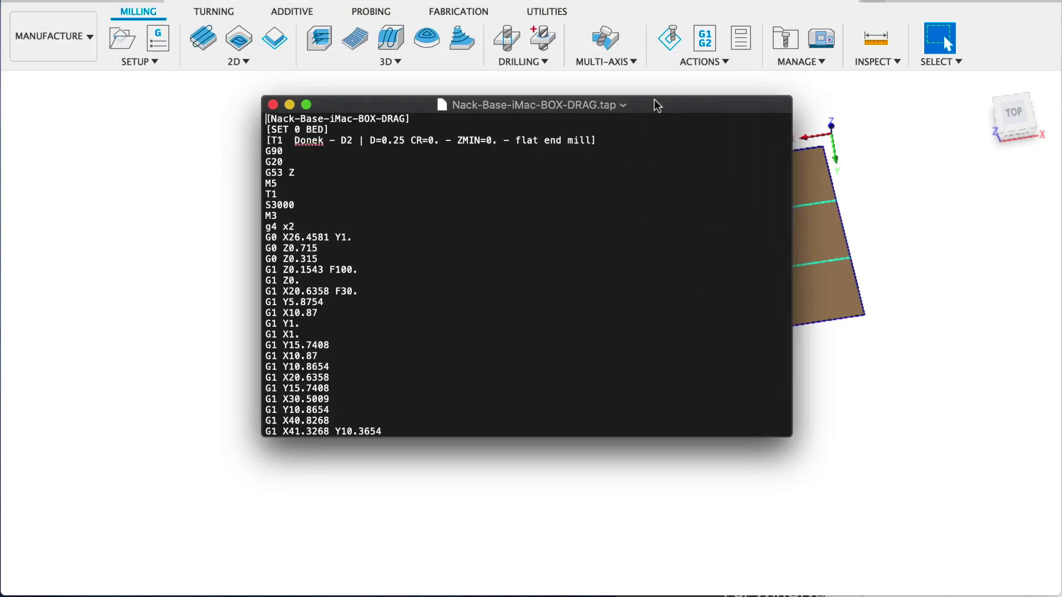
# Review the G-code lines from G20 down in the editor, then close the file.
pyautogui.moveTo(655, 105); pyautogui.dragTo(724, 124)
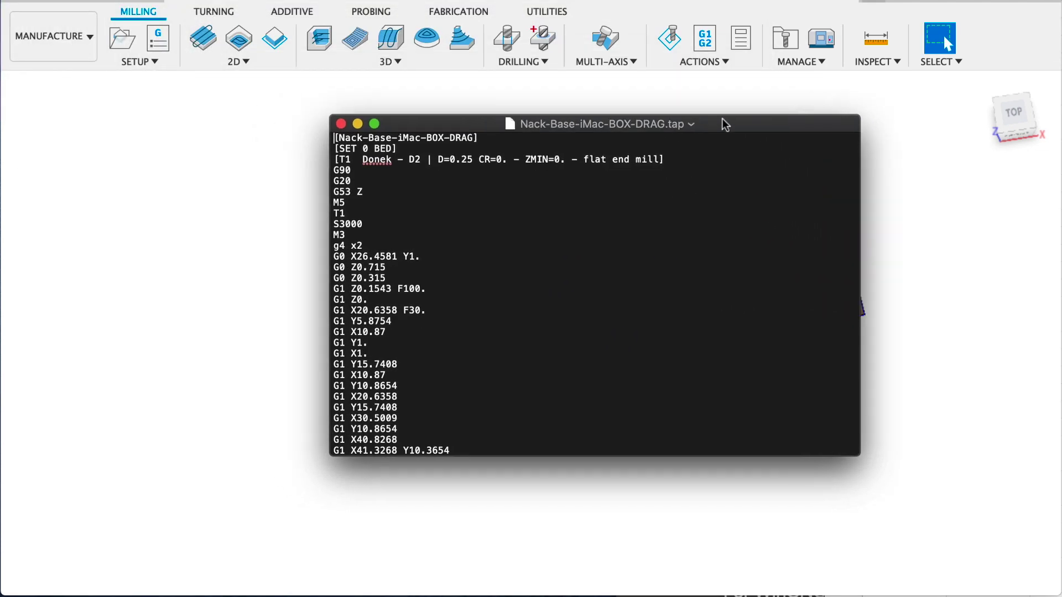
pyautogui.scroll(-3, 401, 222)
pyautogui.scroll(3, 387, 199)
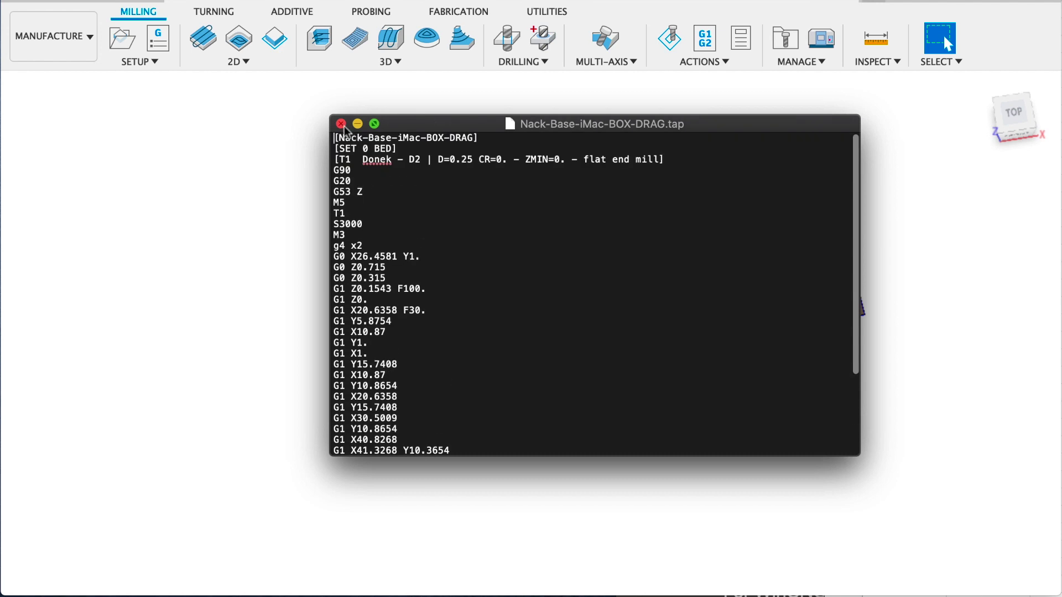
pyautogui.moveTo(352, 180); pyautogui.dragTo(388, 446)
pyautogui.click(341, 123)
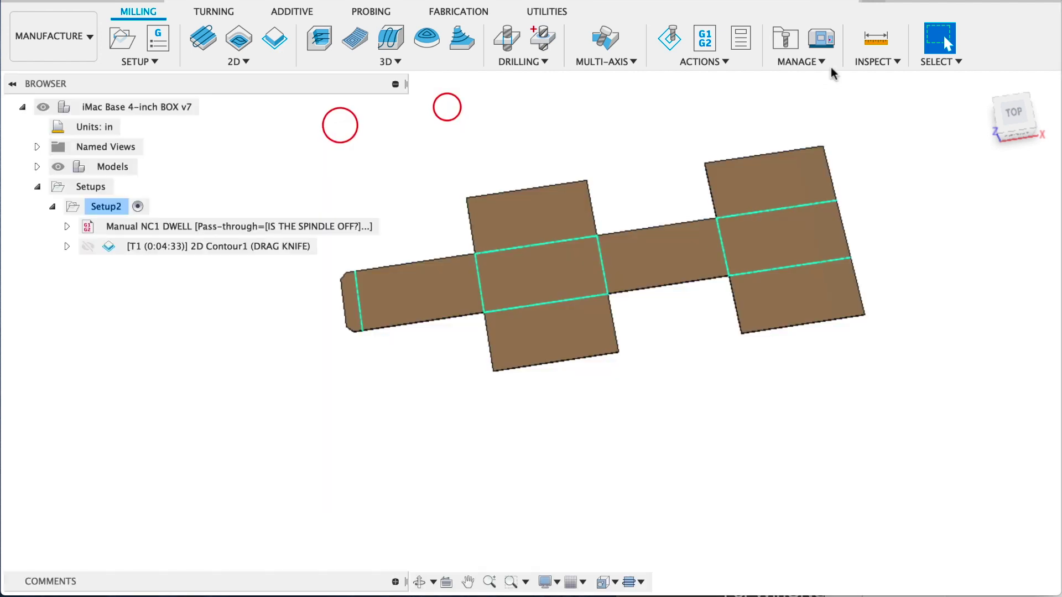
pyautogui.click(811, 62)
# Run DragKnife on Nack-Base-iMac-BOX-DRAG.tap with 0.1633858 in blade offset and 0.50 in swivel lift.
pyautogui.click(809, 62)
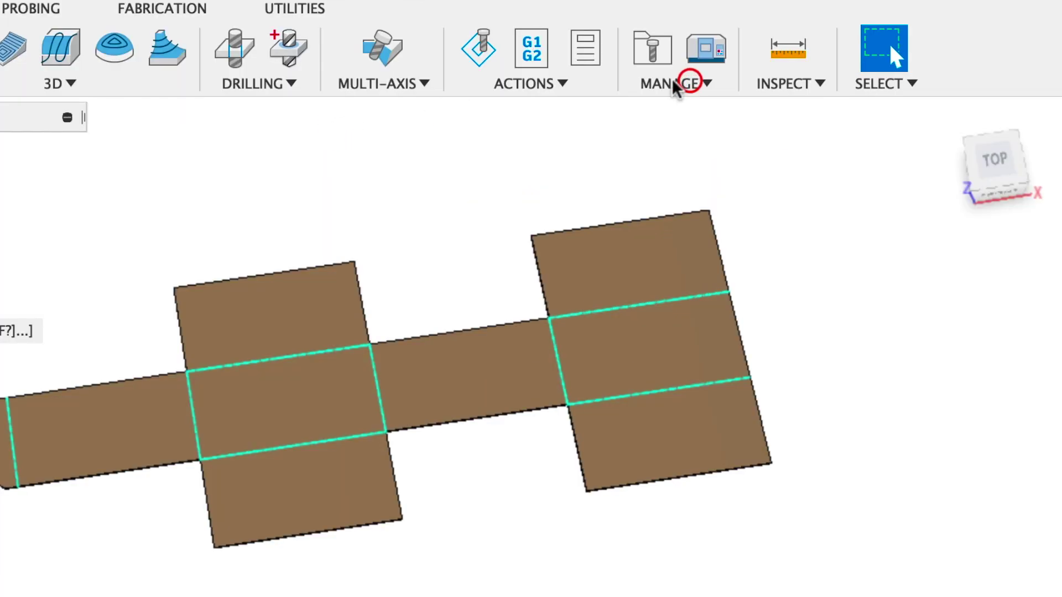
pyautogui.click(700, 61)
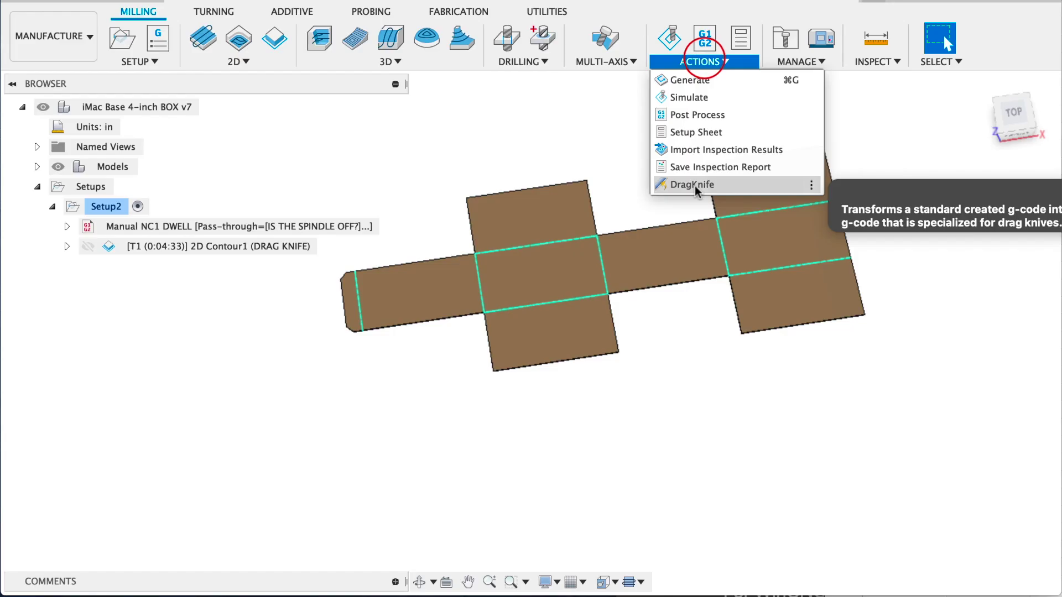
pyautogui.click(518, 274)
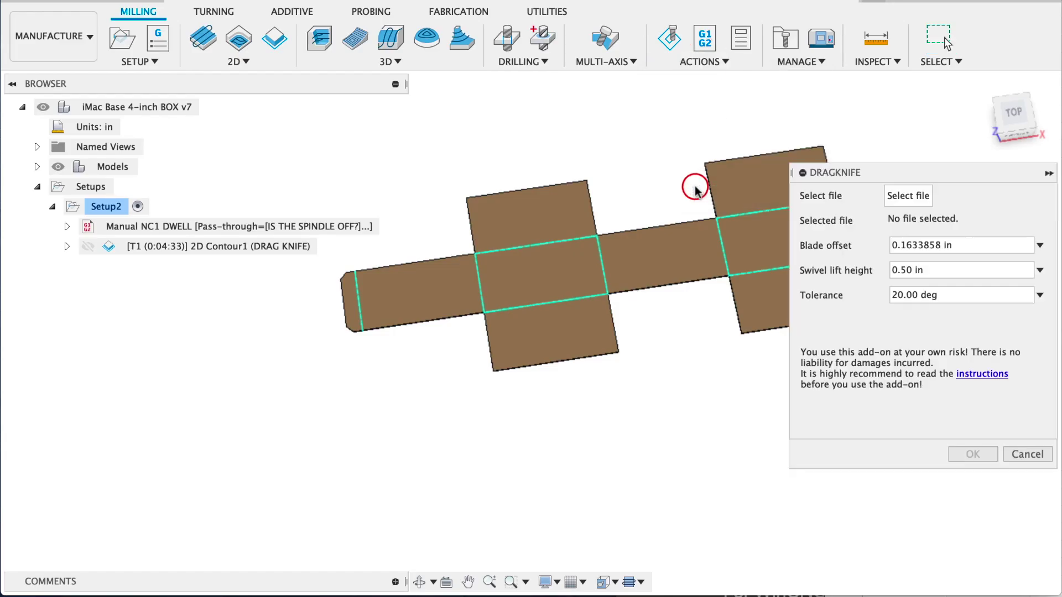
pyautogui.click(907, 194)
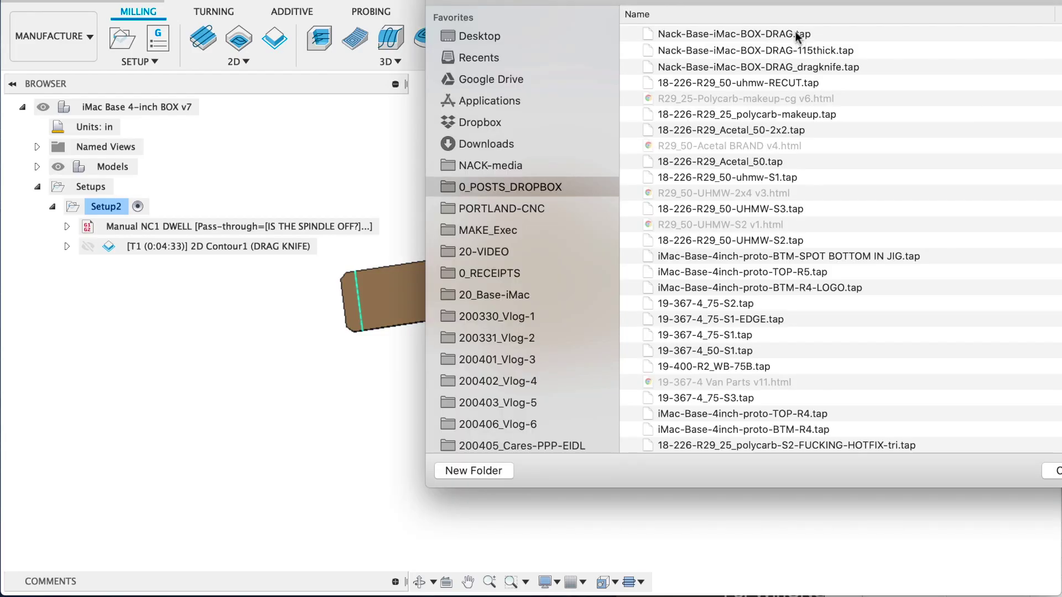
pyautogui.click(795, 33)
pyautogui.press('Return')
pyautogui.click(956, 270)
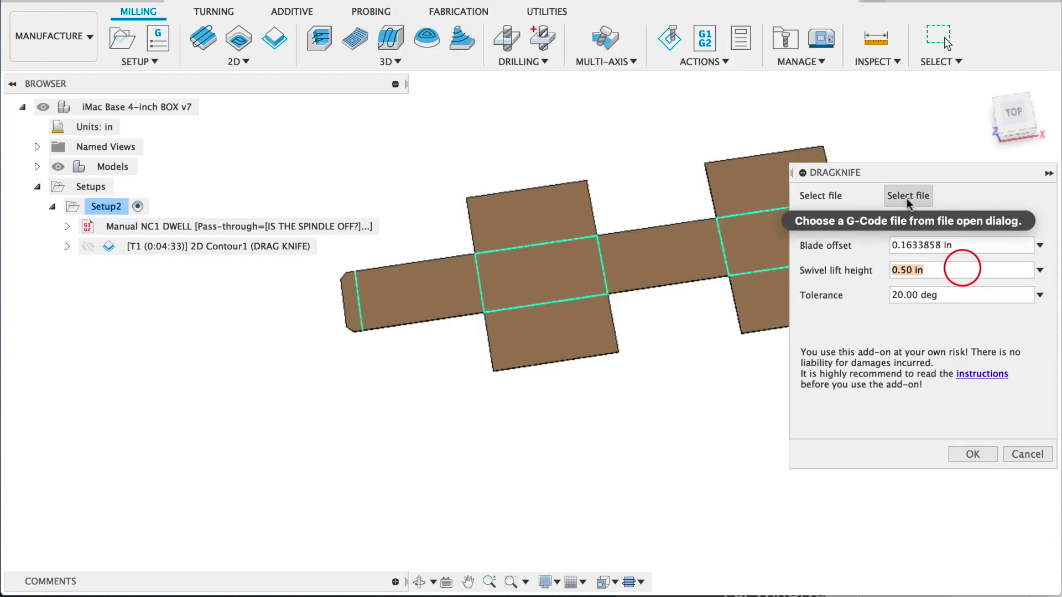
pyautogui.click(910, 219)
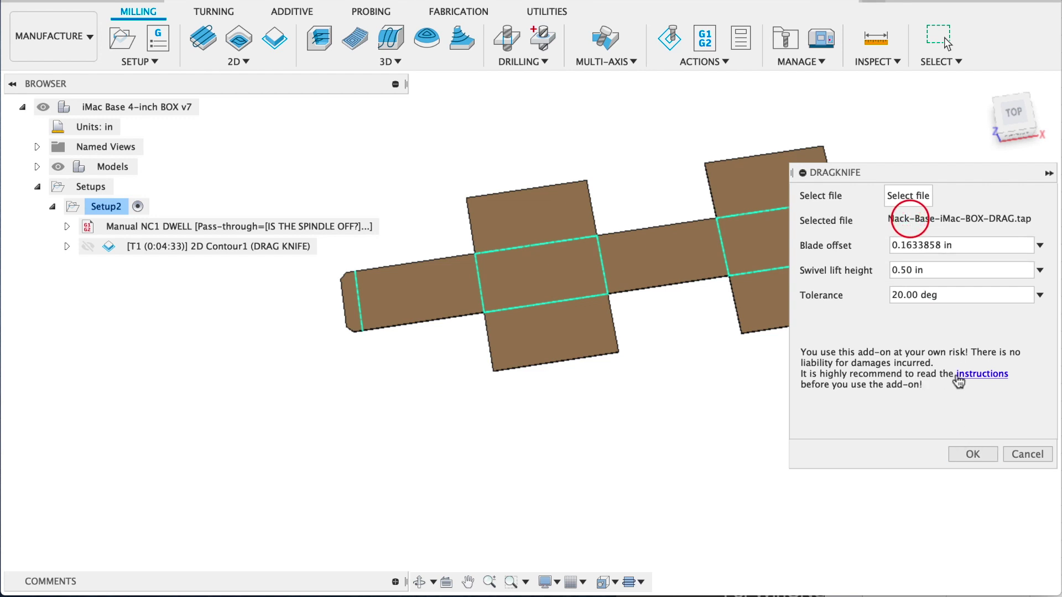
pyautogui.click(973, 455)
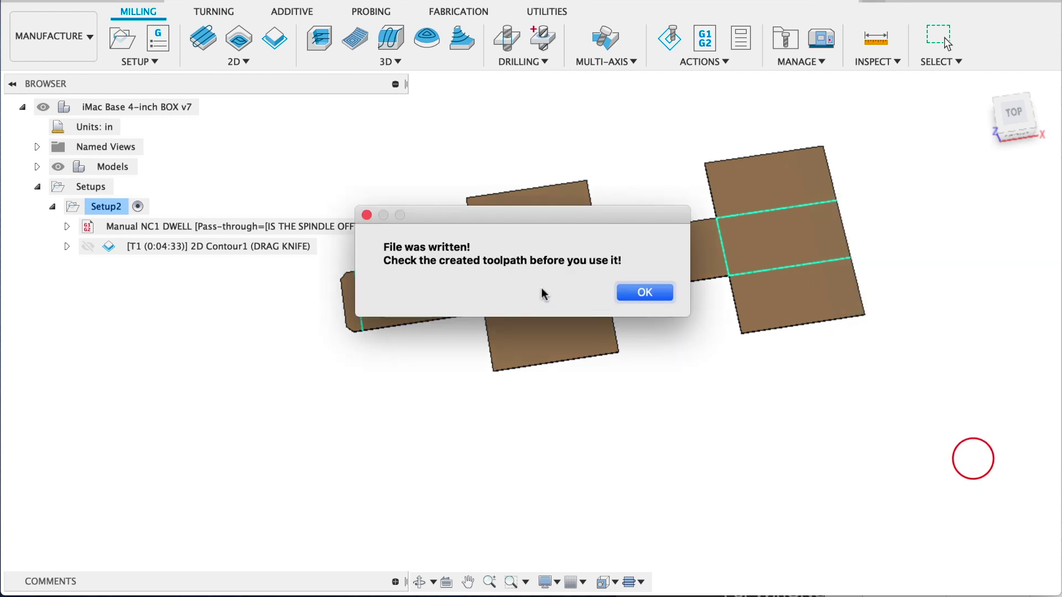
pyautogui.click(635, 296)
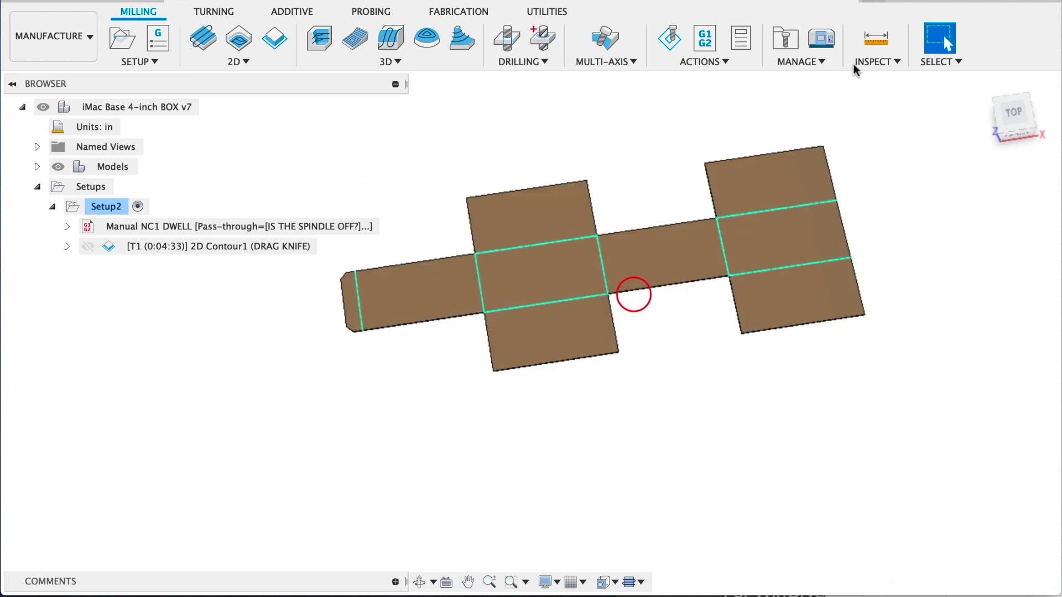
# Load Nack-Base-iMac-BOX-DRAG_dragknife.tap into the NC Viewer palette, enlarge it and zoom out.
pyautogui.click(818, 62)
pyautogui.click(823, 205)
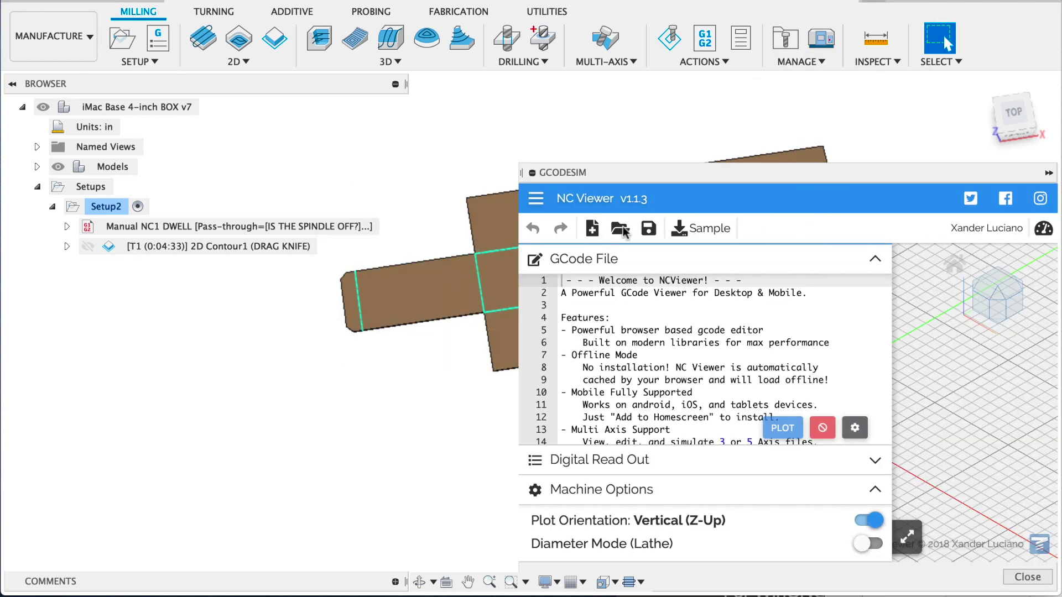
pyautogui.click(622, 229)
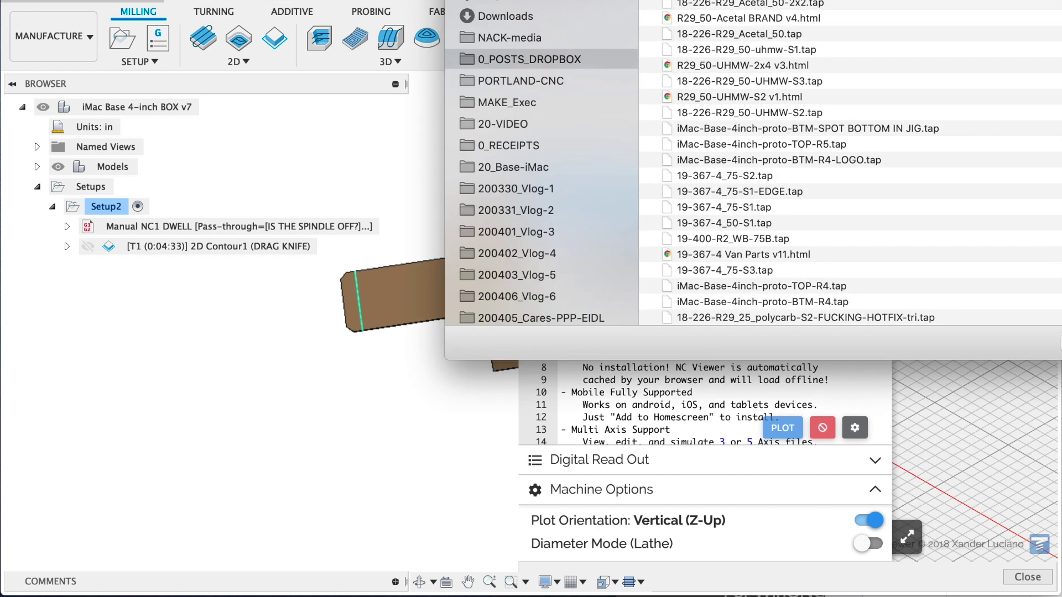
pyautogui.press('Return')
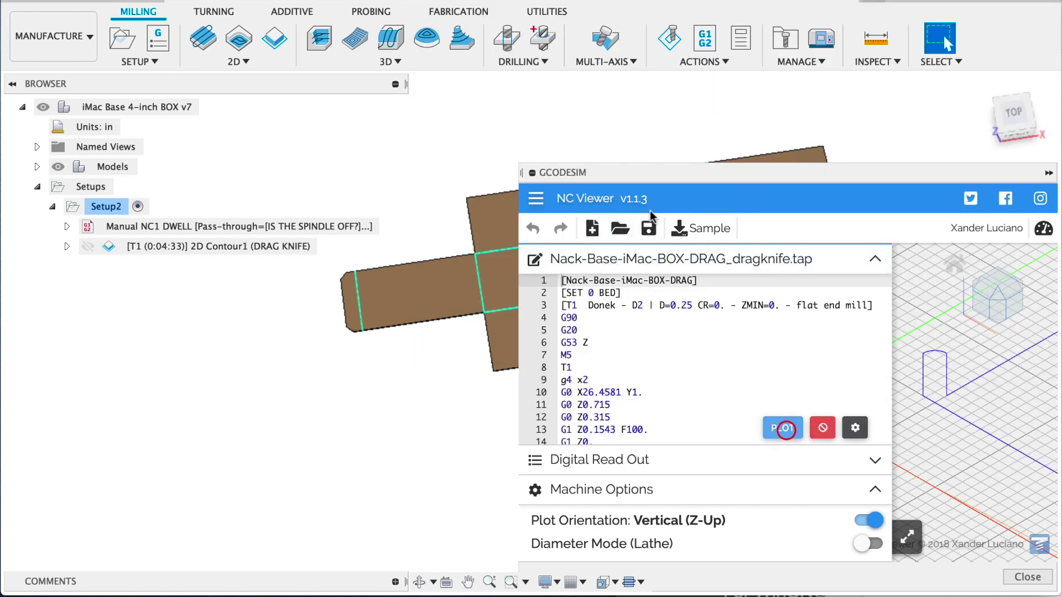
pyautogui.doubleClick(522, 170)
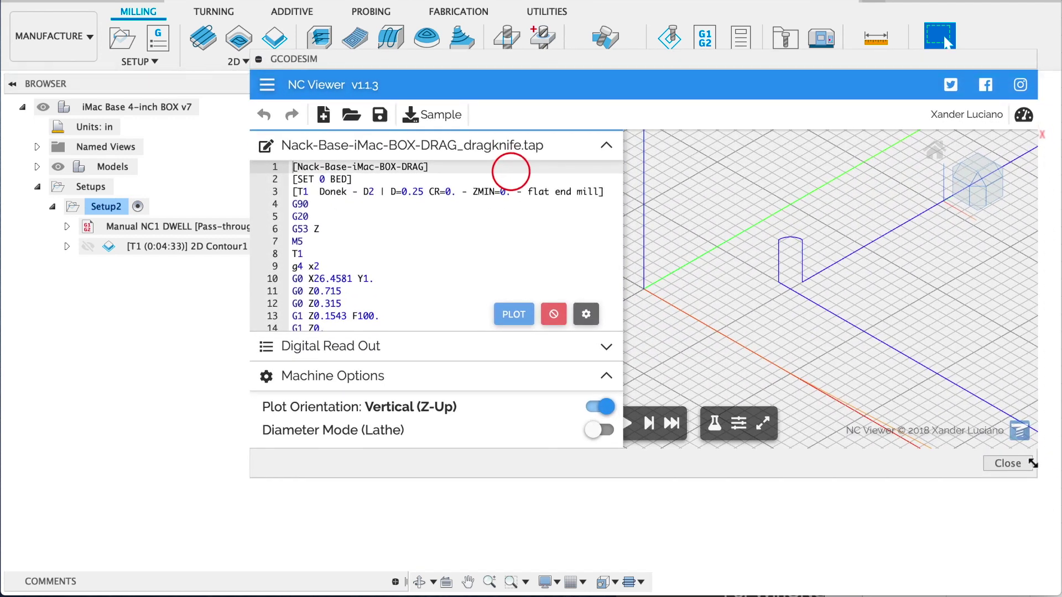
pyautogui.moveTo(1033, 463); pyautogui.dragTo(1034, 573)
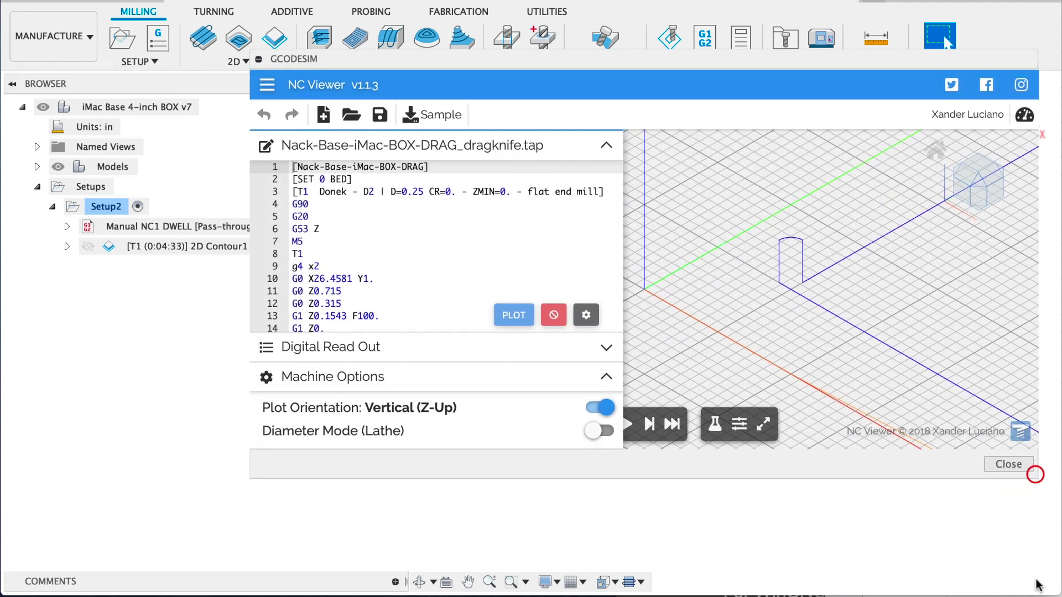
pyautogui.scroll(-10, 837, 412)
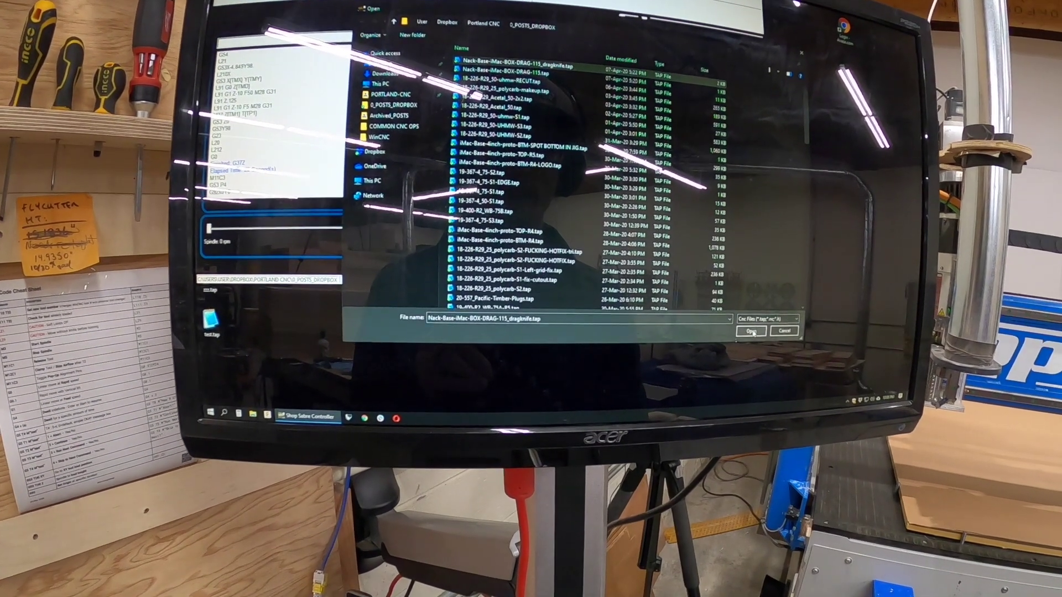
# Open Nack-Base-iMac-BOX-DRAG-115_dragknife.tap in the ShopSabre controller.
pyautogui.click(753, 332)
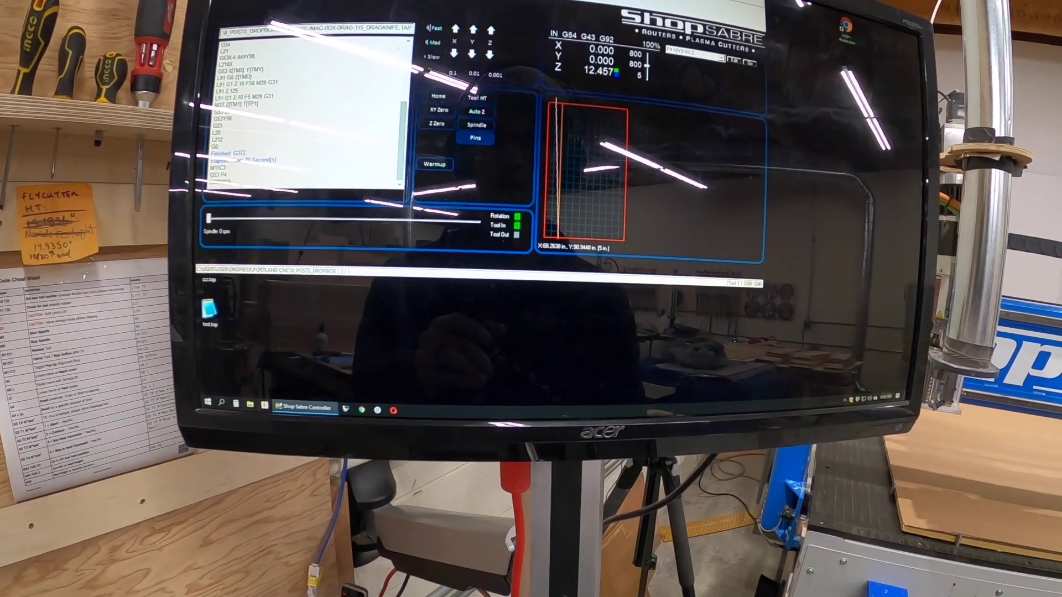